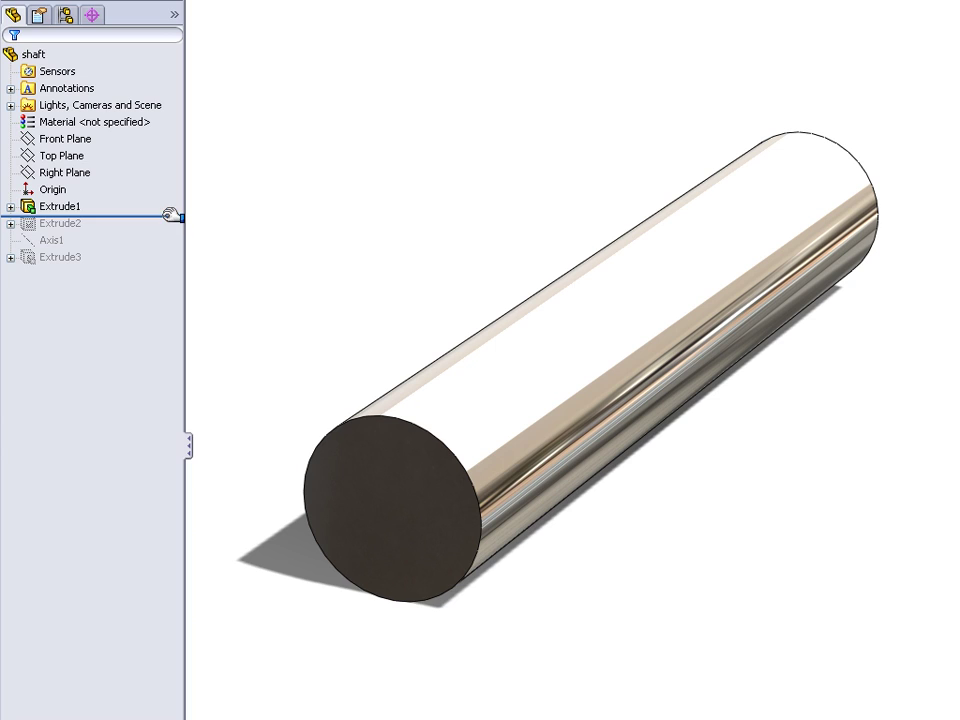
# Roll the shaft's feature history forward through Extrude3, hiding Axis1 along the way
pyautogui.moveTo(172, 215); pyautogui.dragTo(166, 249)
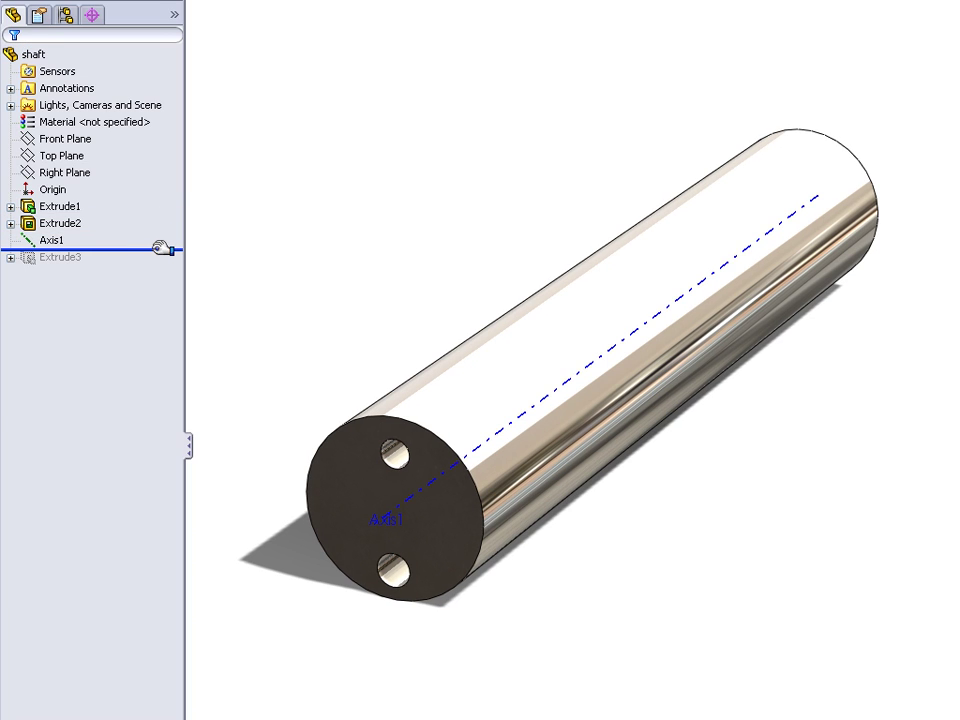
pyautogui.click(50, 241)
pyautogui.rightClick(50, 243)
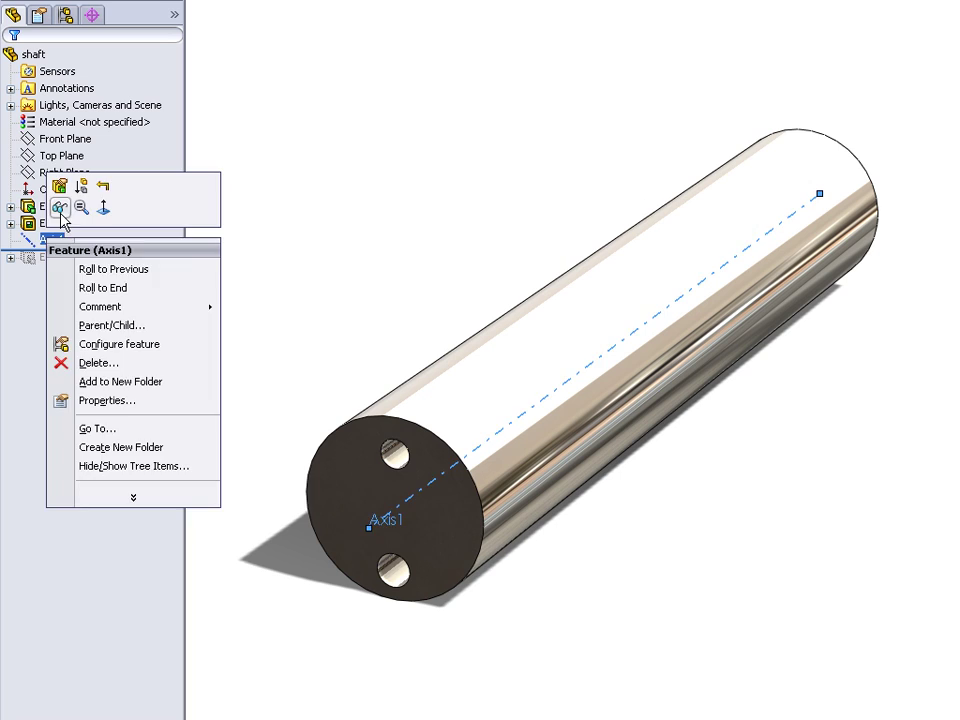
pyautogui.click(60, 209)
pyautogui.moveTo(166, 249)
pyautogui.mouseDown()
pyautogui.moveTo(154, 259)
pyautogui.moveTo(166, 266)
pyautogui.mouseUp()
# Hide the blue Extrude3 solid body that surrounds the shaft
pyautogui.press('Left')
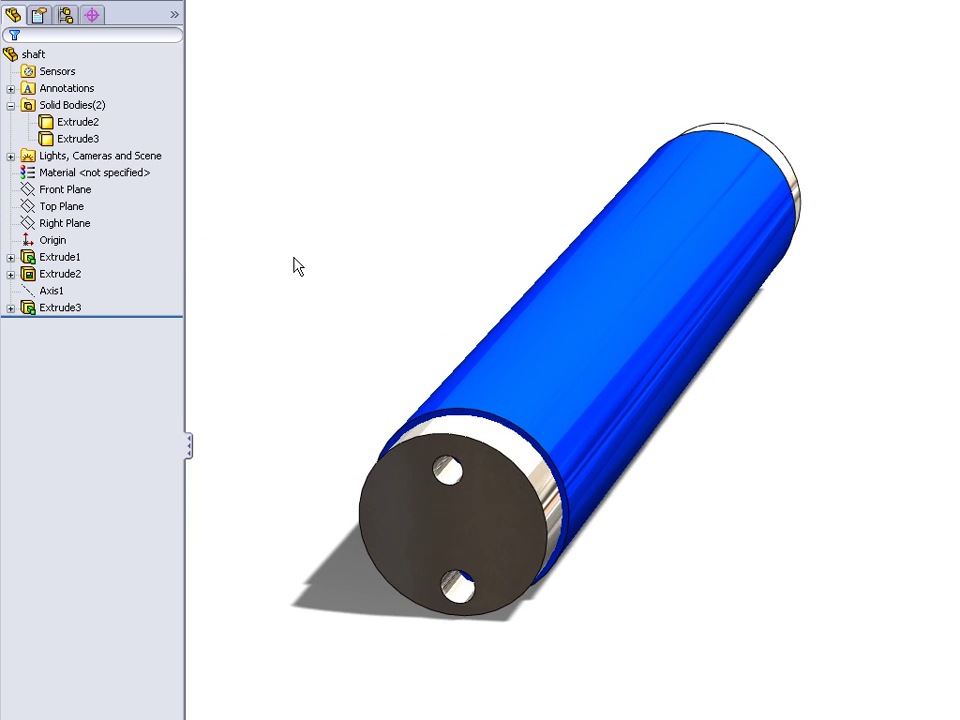
pyautogui.press('Left')
pyautogui.press('Left')
pyautogui.press('Left')
pyautogui.press('Left')
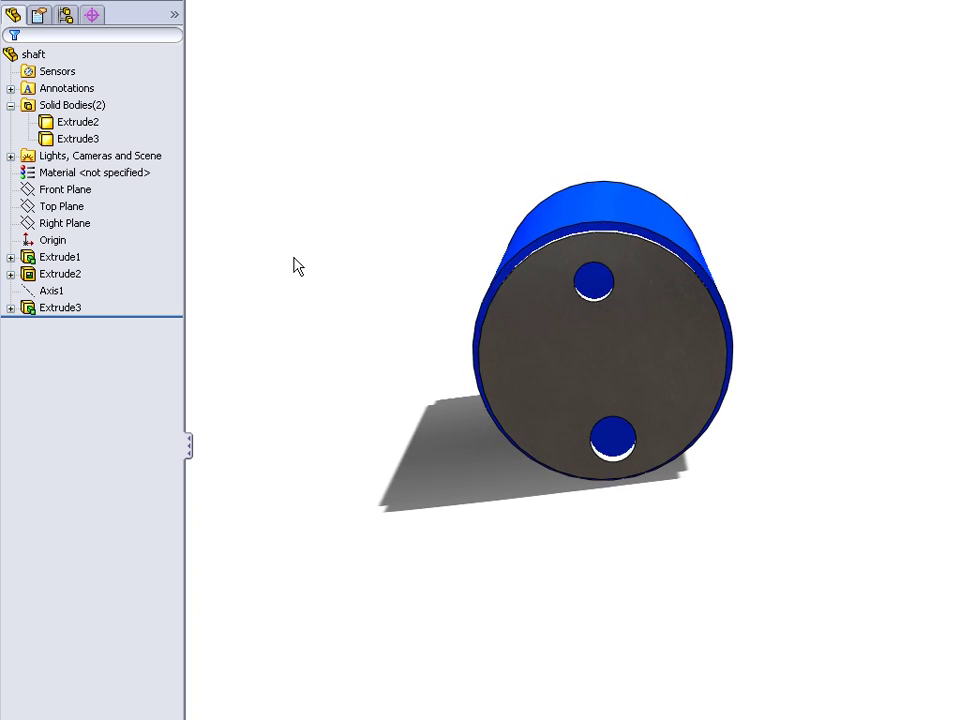
pyautogui.click(99, 140)
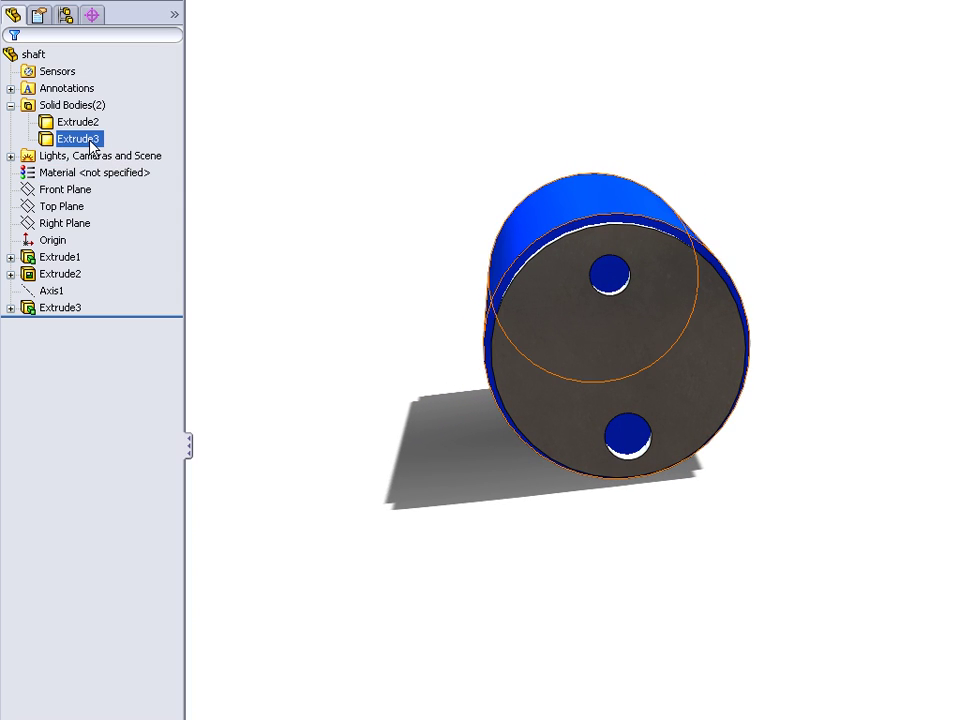
pyautogui.rightClick(93, 145)
pyautogui.click(101, 112)
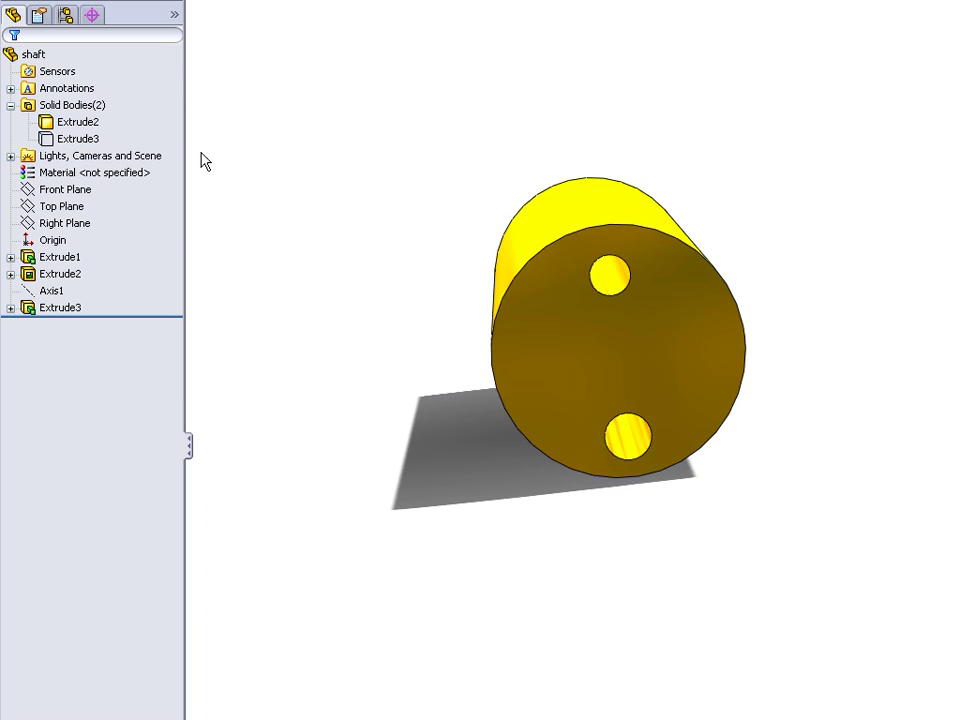
pyautogui.press('Left')
pyautogui.press('Left')
pyautogui.press('Down')
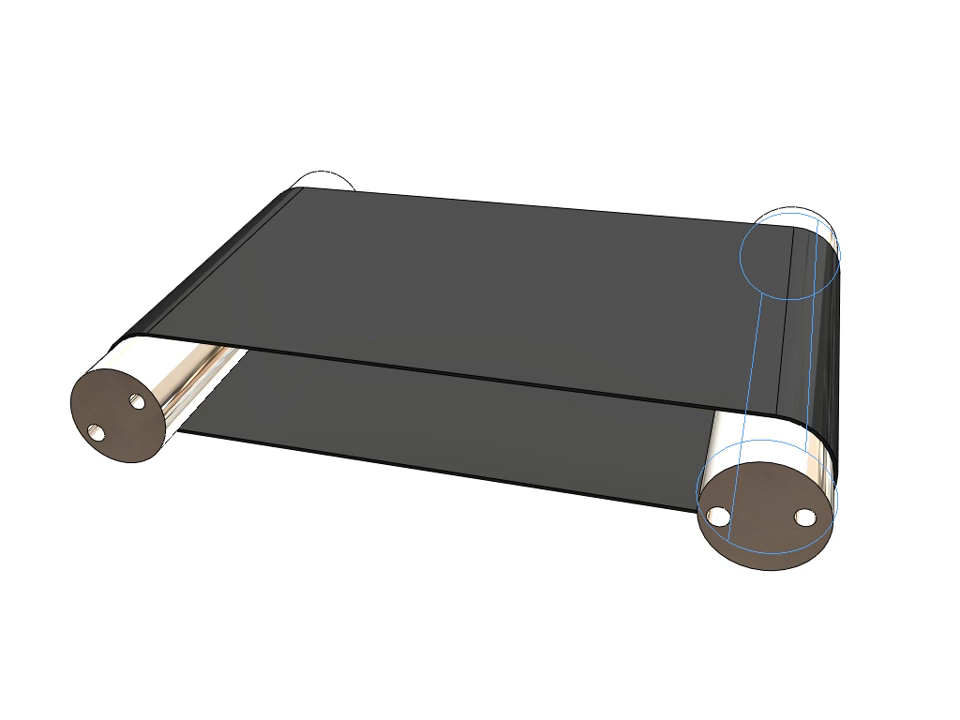
# Examine how the two shafts turn beneath the belt with their blue outer bodies shown in the assembly
pyautogui.click(790, 330)
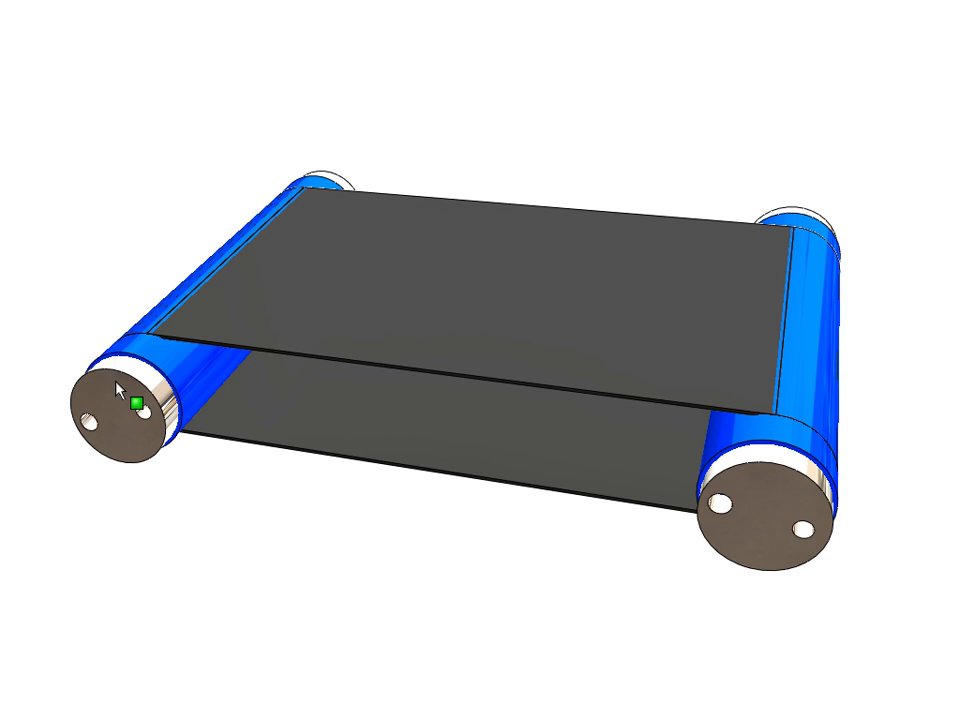
pyautogui.click(98, 406)
pyautogui.click(805, 330)
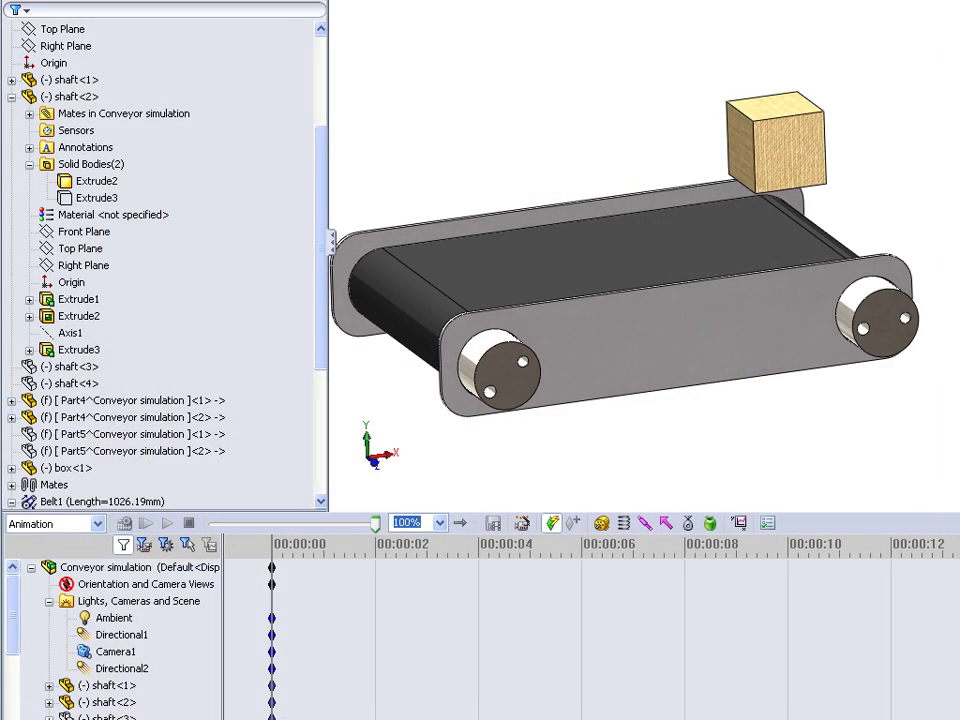
# Set the motion study type to Motion Analysis and re-enable its orientation and camera views
pyautogui.click(98, 526)
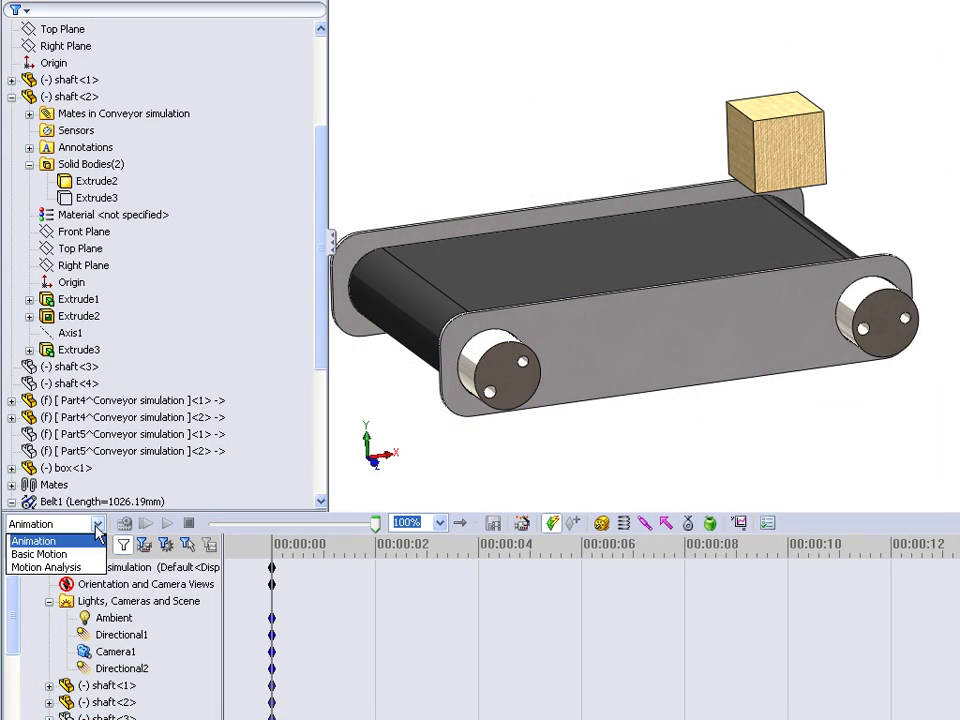
pyautogui.click(73, 567)
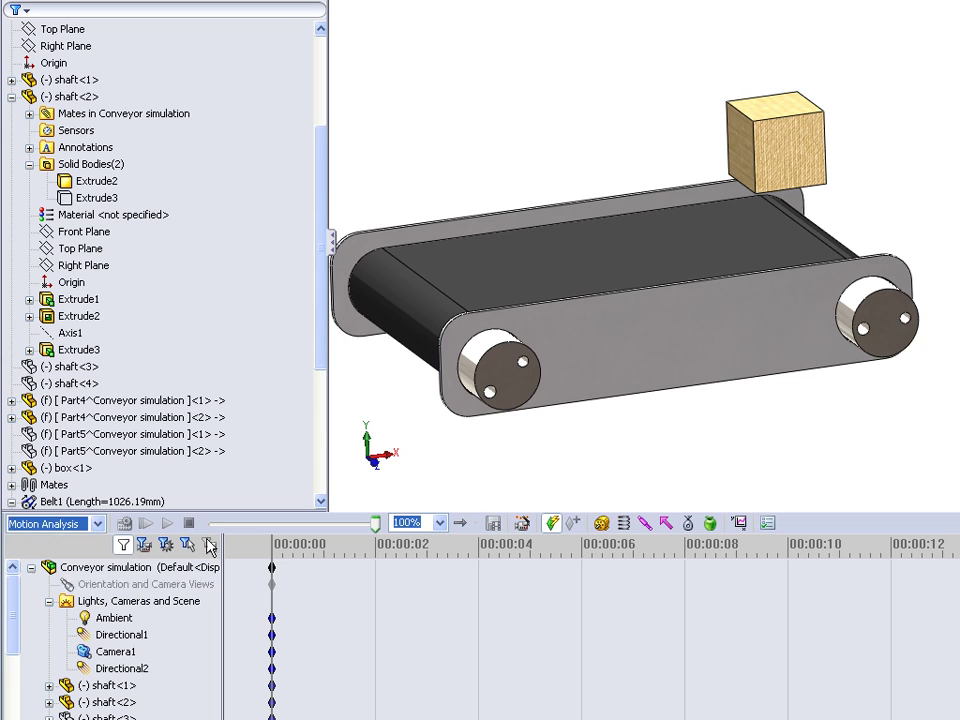
pyautogui.scroll(-2, 476, 489)
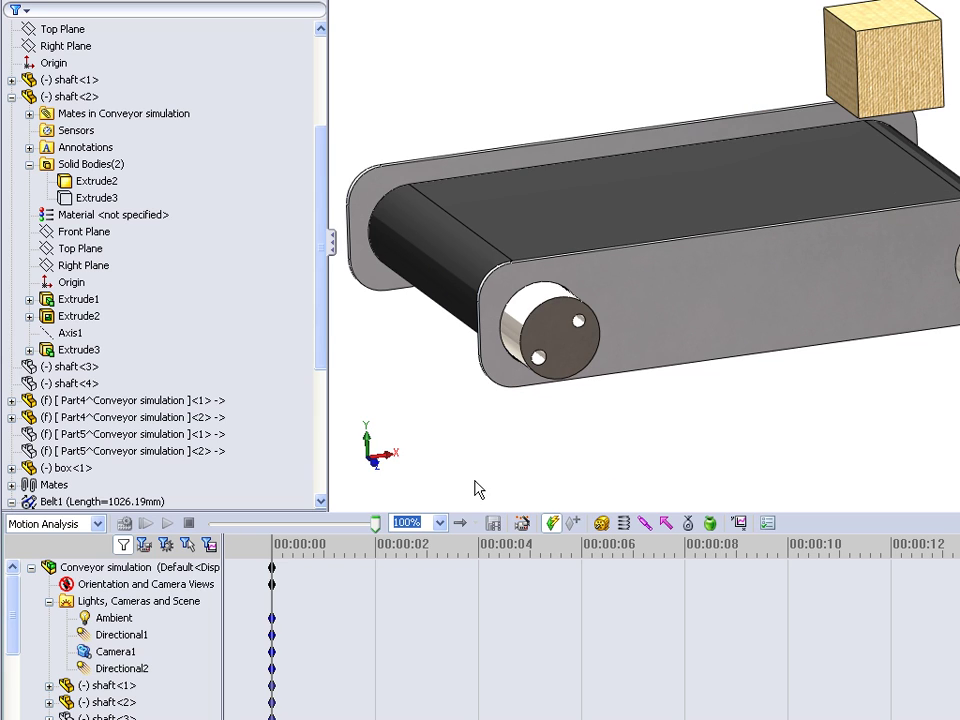
pyautogui.rightClick(116, 586)
pyautogui.click(150, 617)
pyautogui.scroll(3, 690, 386)
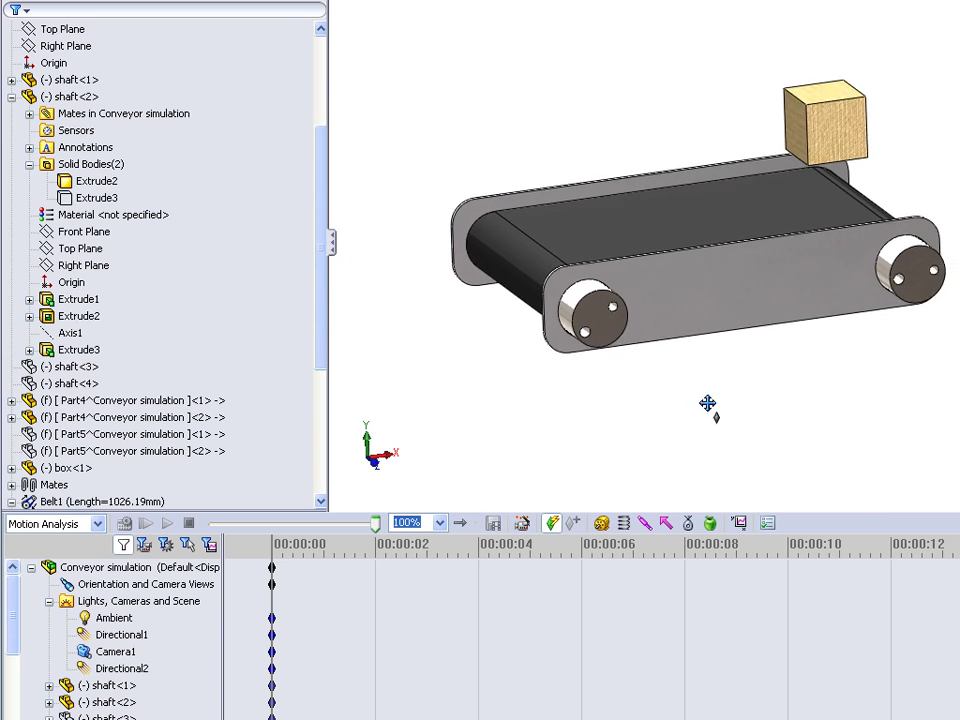
pyautogui.keyDown('ctrl'); pyautogui.moveTo(707, 405); pyautogui.dragTo(624, 436, button='middle'); pyautogui.keyUp('ctrl')
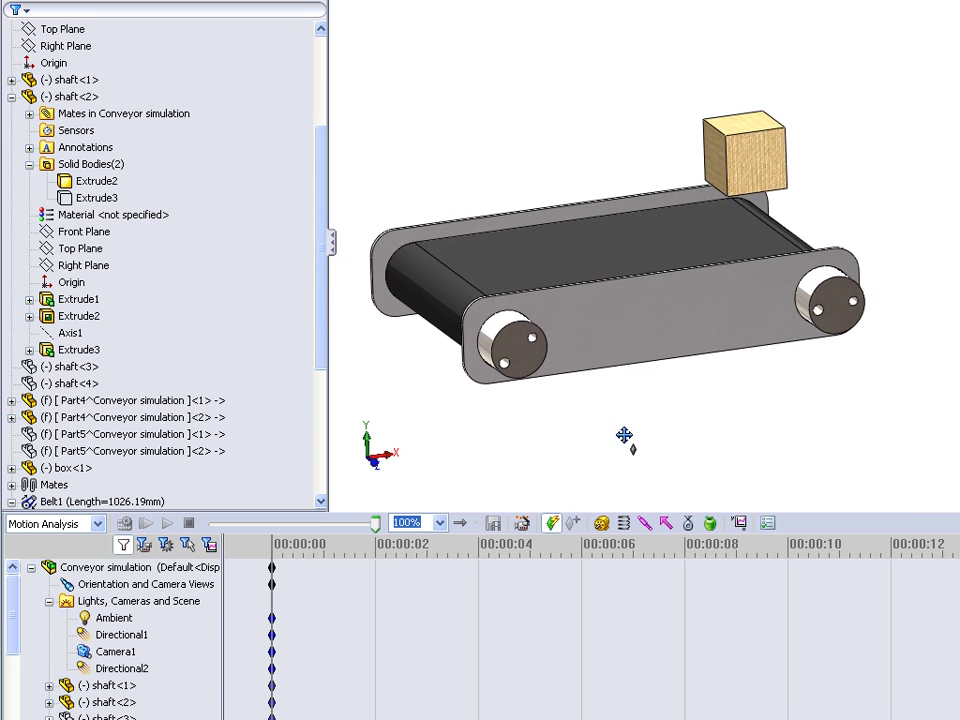
# Add gravity along Y at 9806.65 mm/s^2 and a constant-speed 100 RPM rotary motor on shaft<2>
pyautogui.click(709, 527)
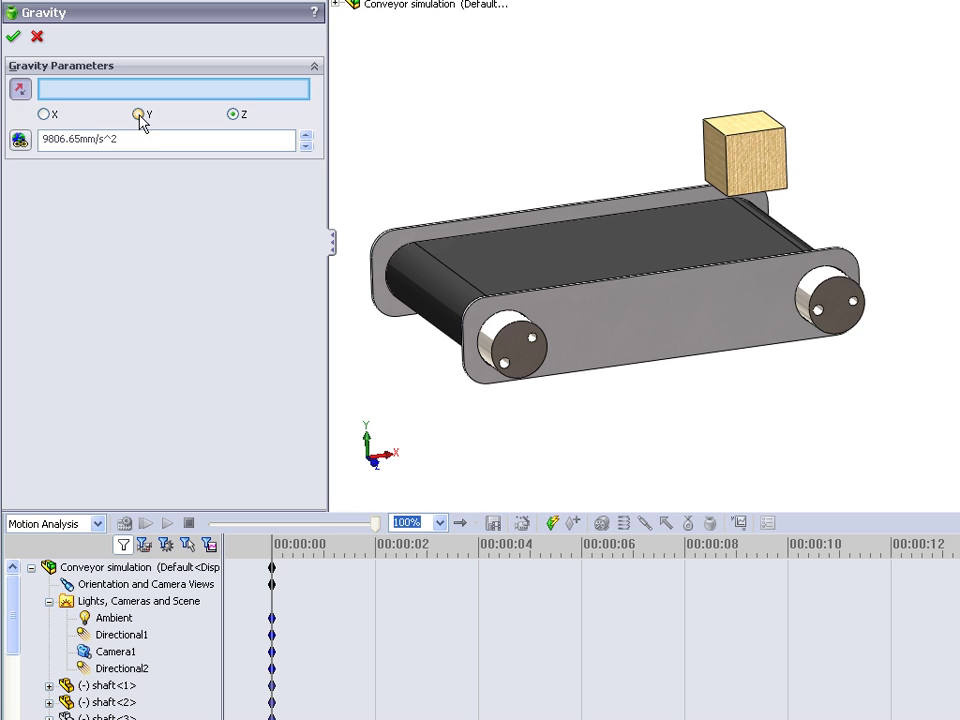
pyautogui.click(14, 38)
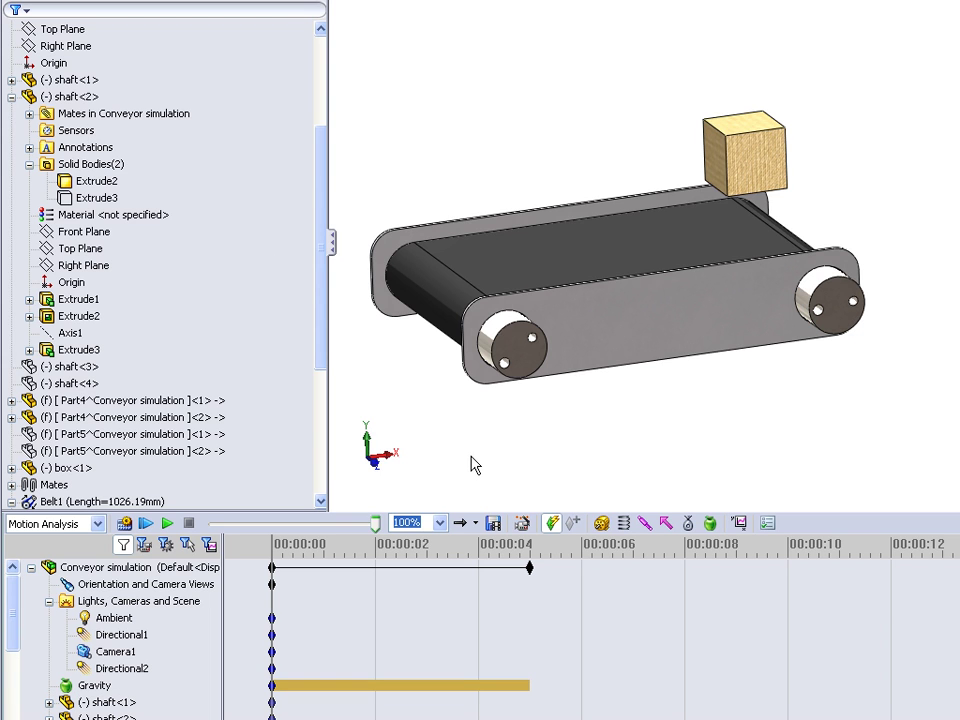
pyautogui.click(603, 525)
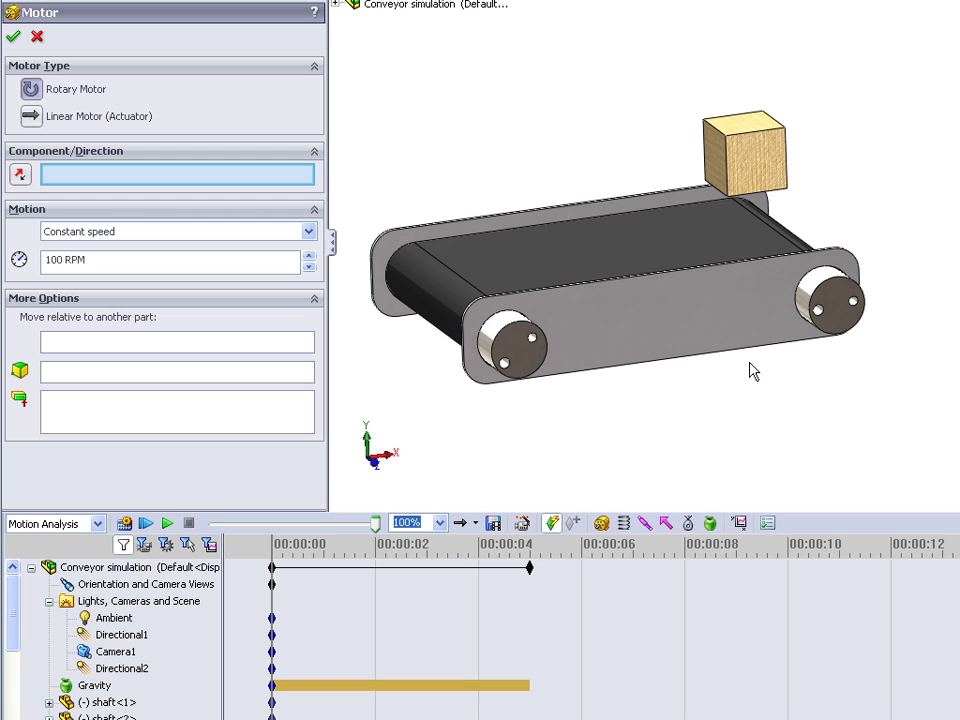
pyautogui.click(812, 293)
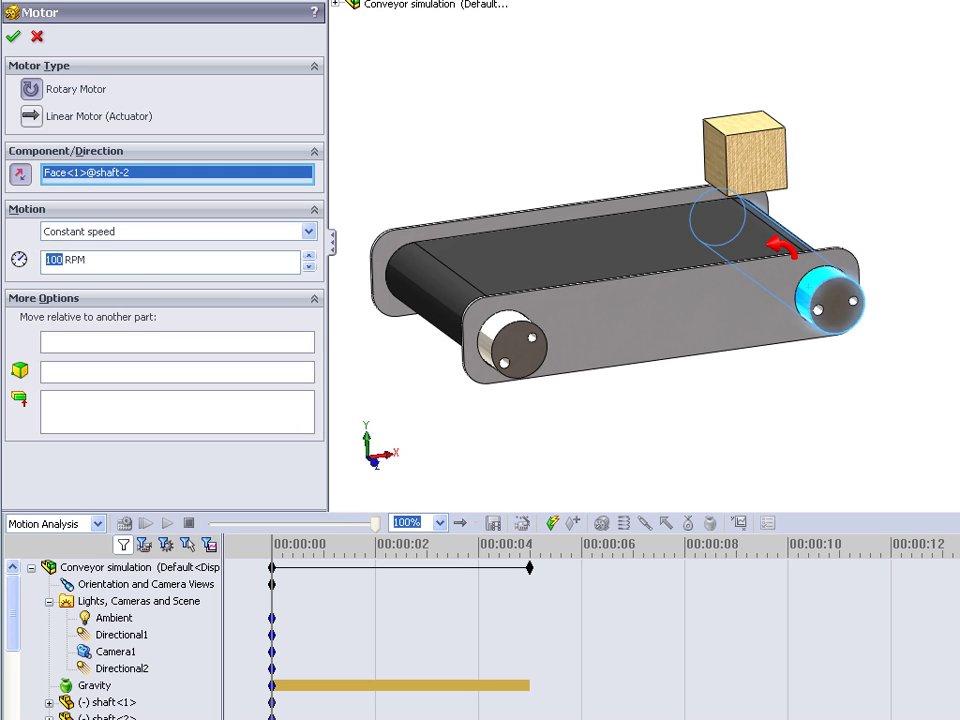
pyautogui.click(14, 38)
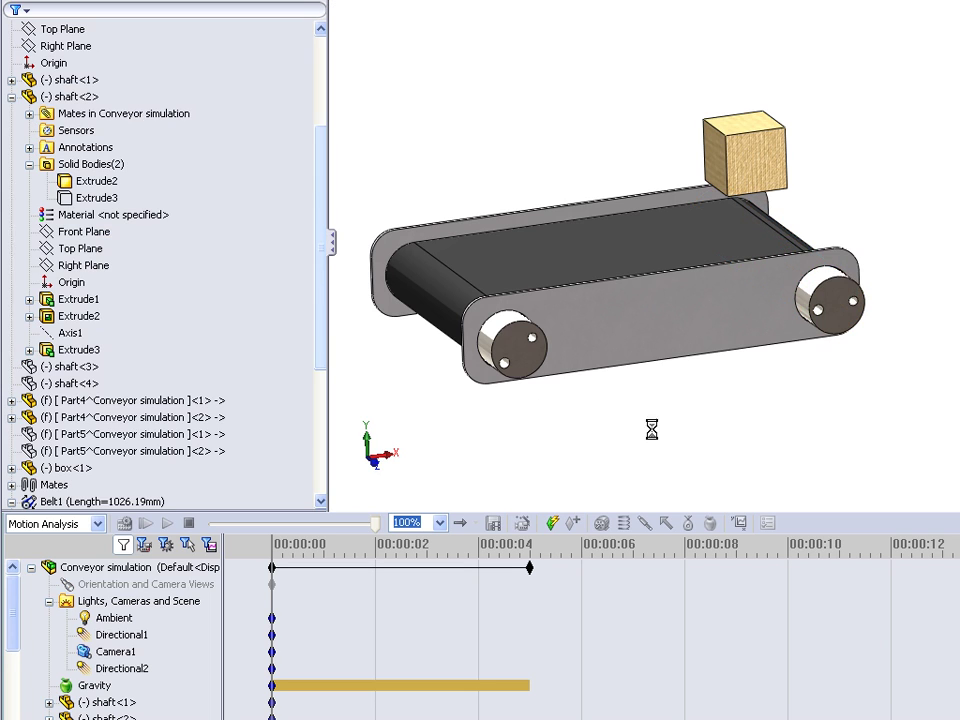
# Accept the Motion Analysis properties and run a trial calculation, returning the timeline to zero
pyautogui.click(768, 524)
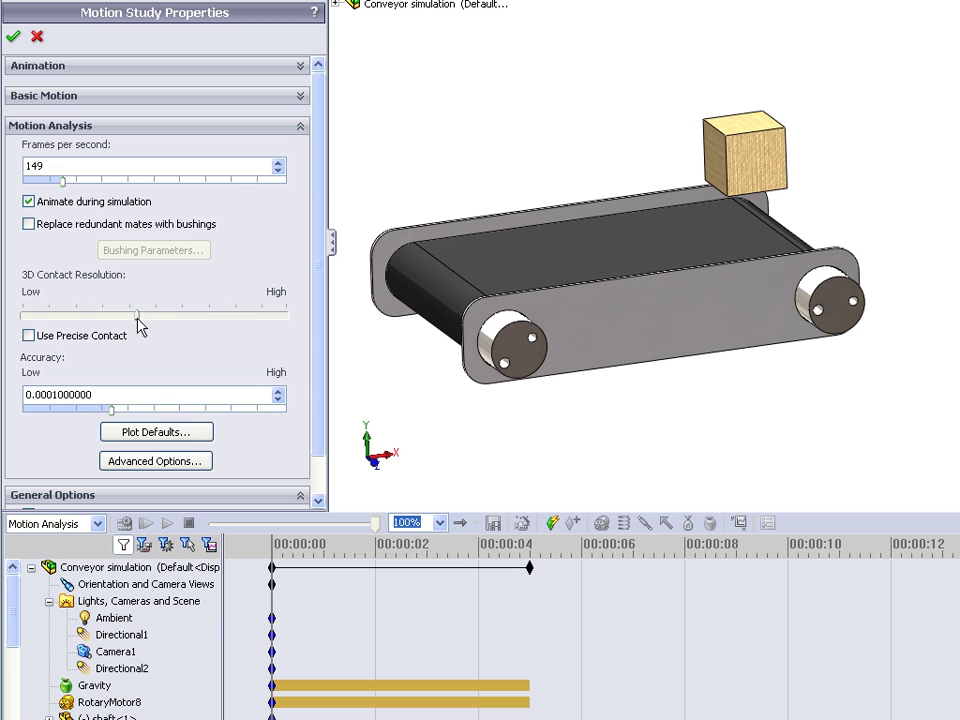
pyautogui.click(13, 38)
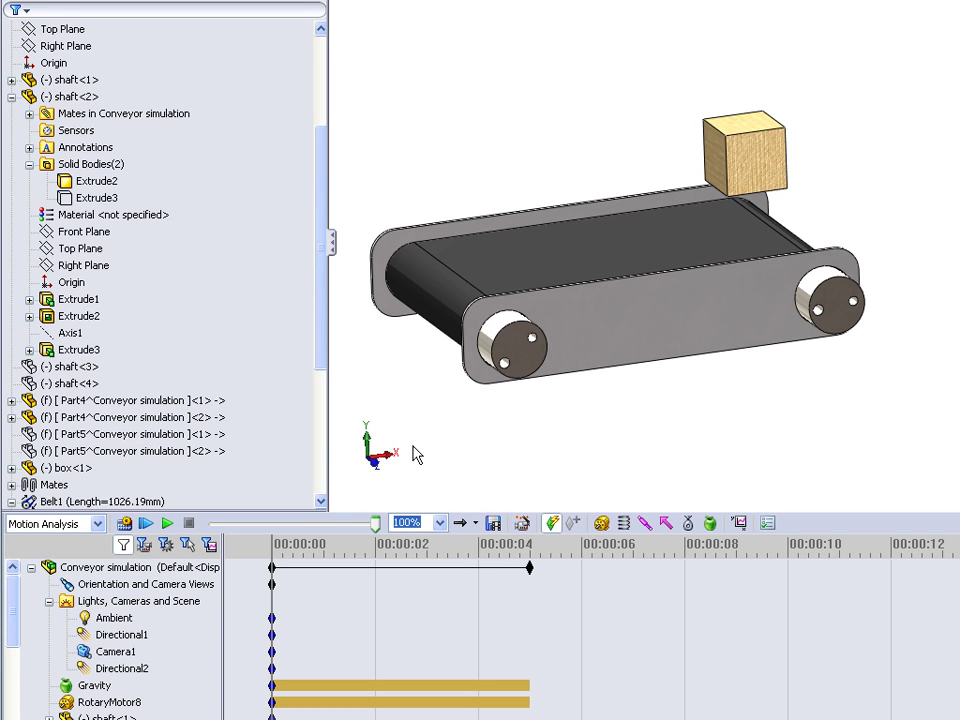
pyautogui.click(322, 563)
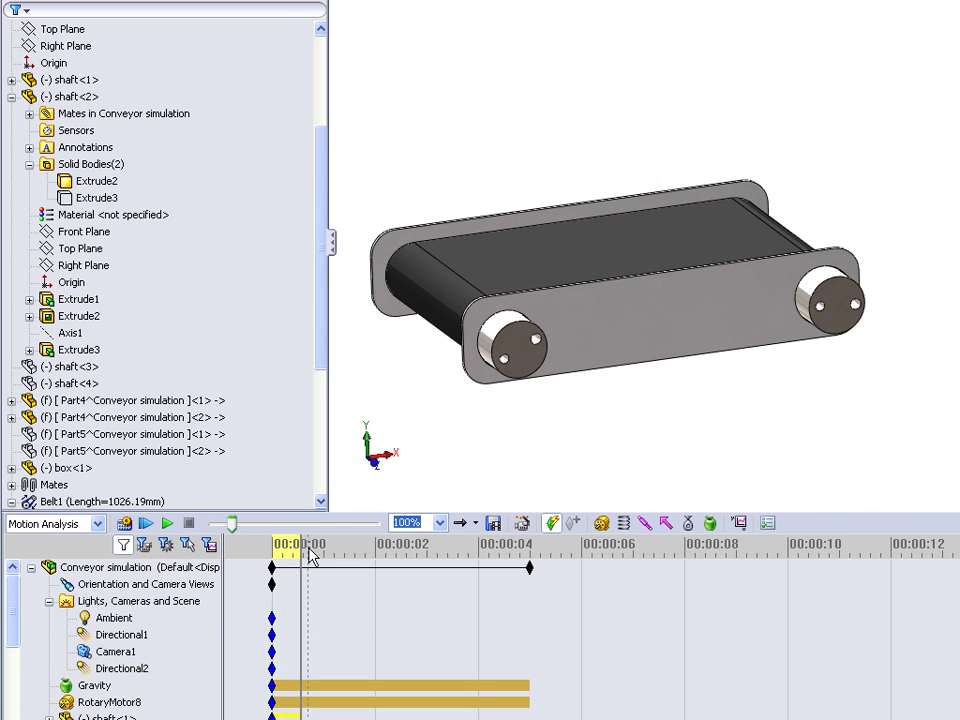
pyautogui.moveTo(299, 543); pyautogui.dragTo(256, 549)
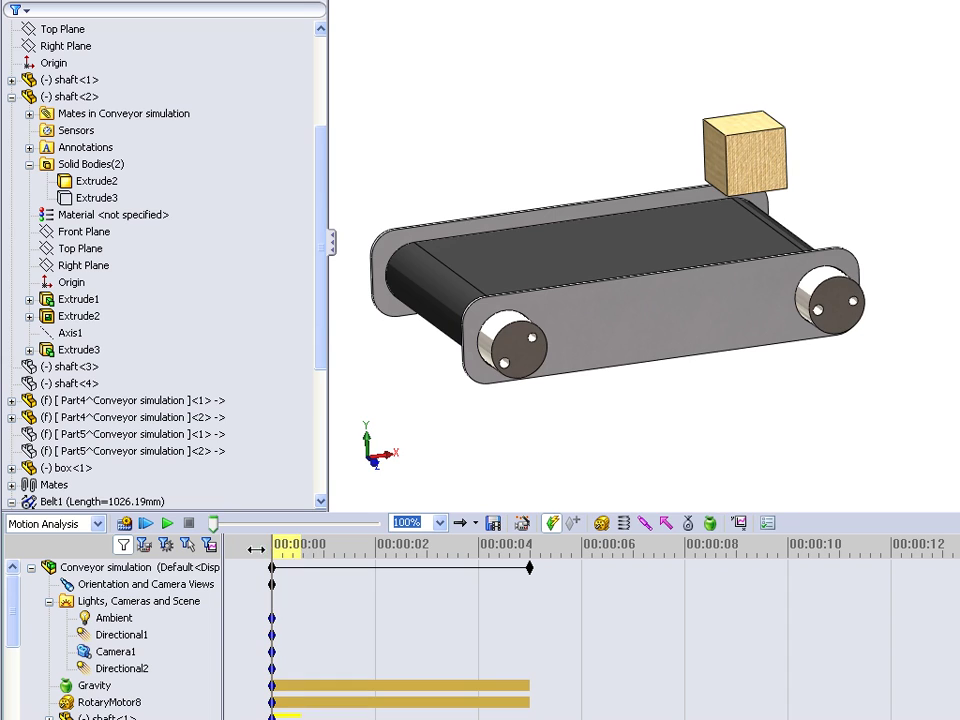
# Add a 3D contact between the box and shaft<2>, with Rubber (Dry) as the material for both
pyautogui.click(688, 523)
pyautogui.click(780, 160)
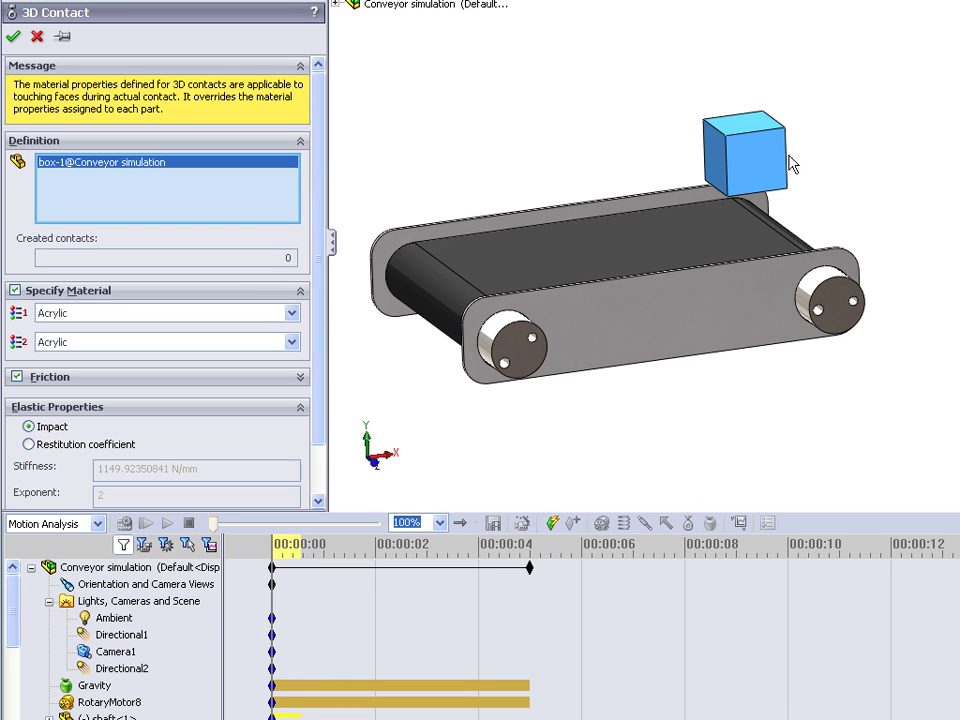
pyautogui.click(838, 318)
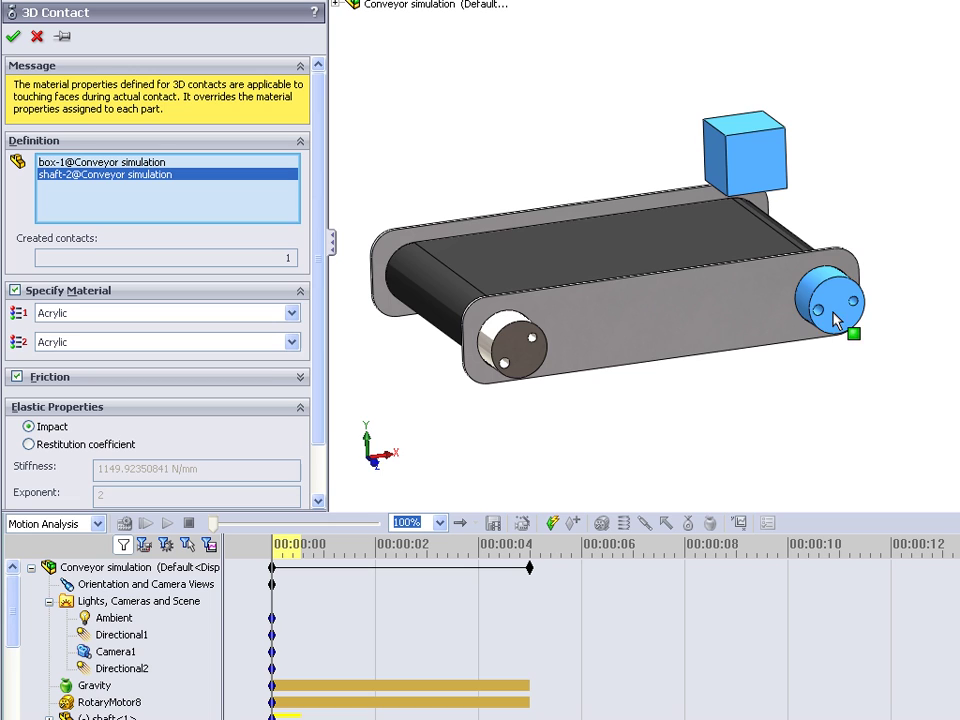
pyautogui.click(78, 313)
pyautogui.click(66, 378)
pyautogui.click(79, 345)
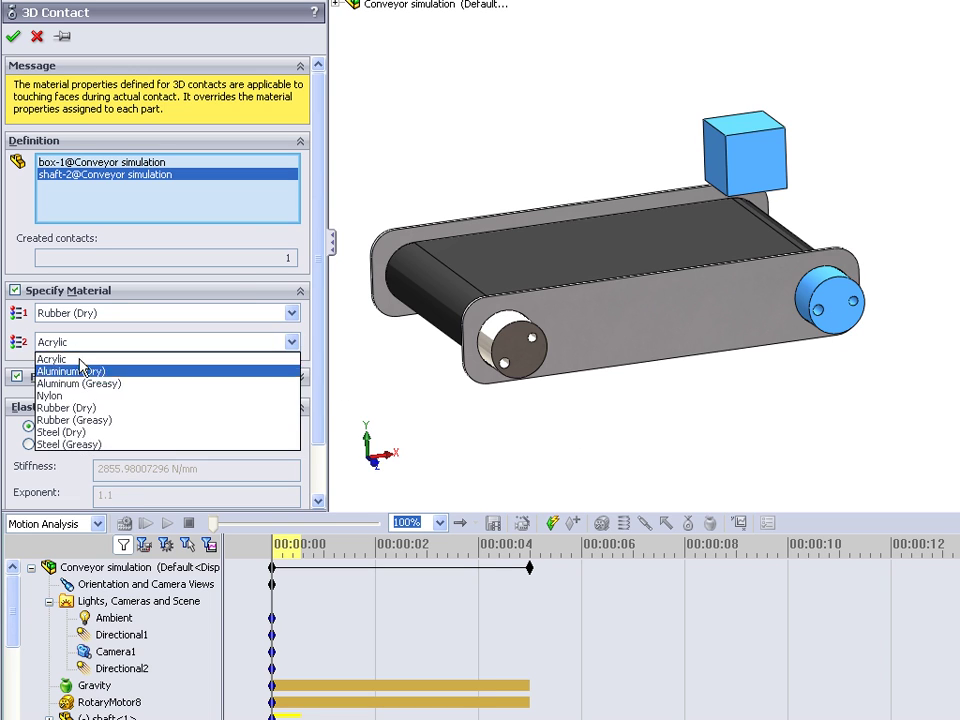
pyautogui.click(66, 408)
pyautogui.click(15, 37)
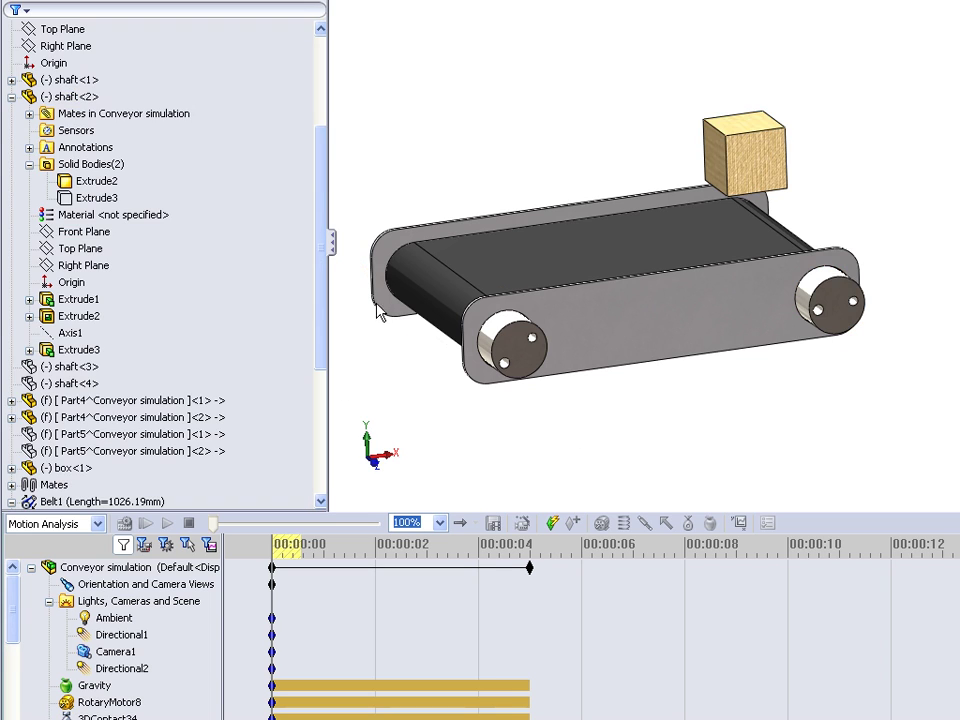
# Add a 3D contact between shaft<1> and the box, with both contact materials set to Rubber (Dry)
pyautogui.click(691, 523)
pyautogui.click(545, 340)
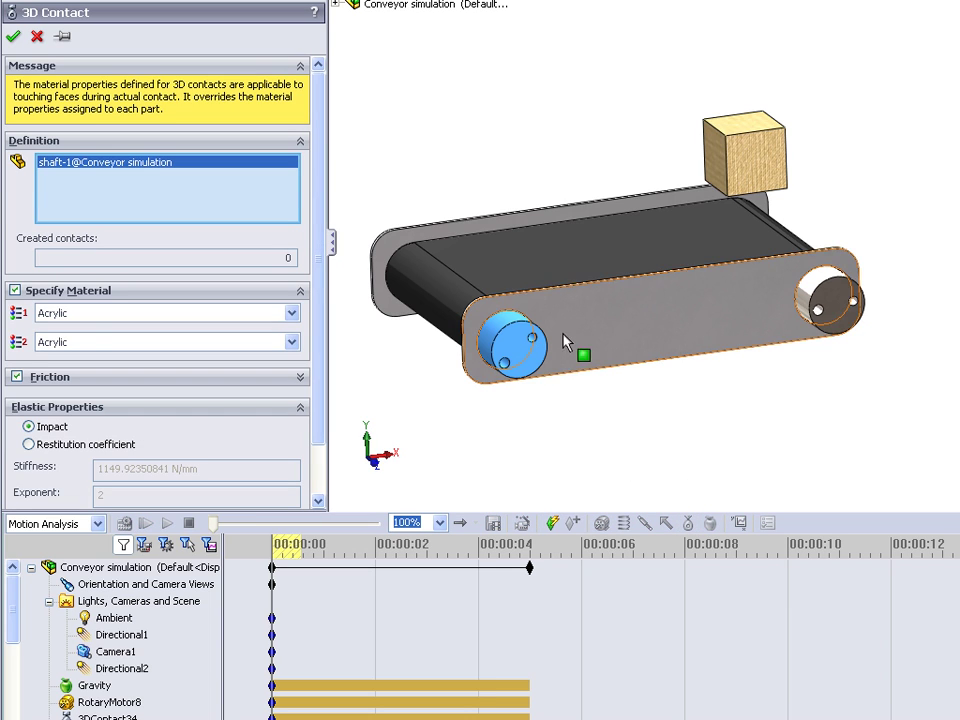
pyautogui.click(762, 182)
pyautogui.click(88, 316)
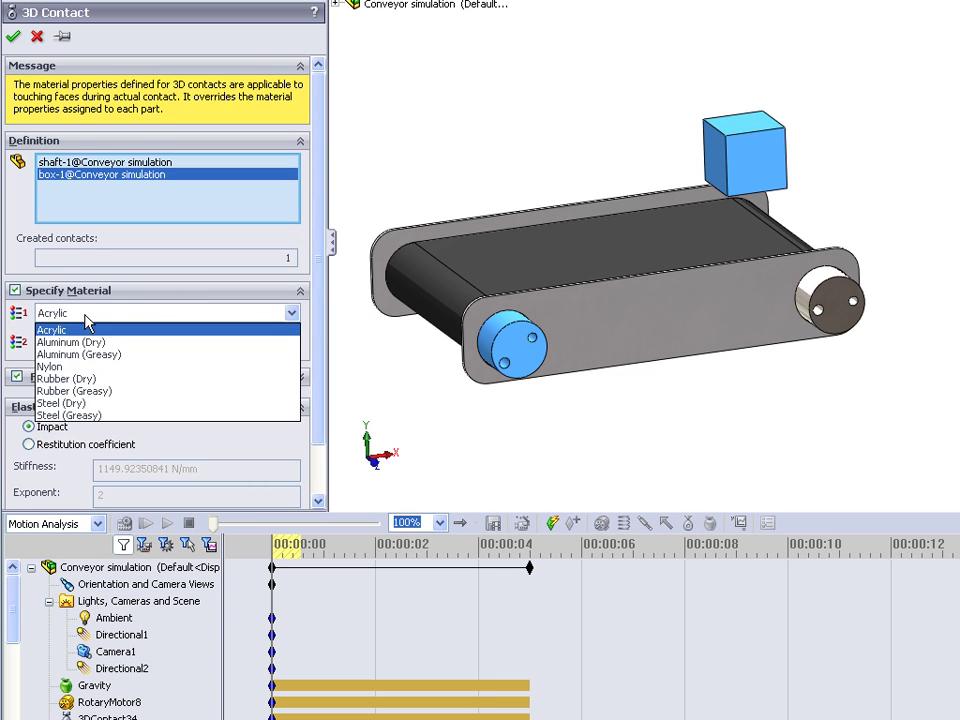
pyautogui.click(89, 379)
pyautogui.click(92, 342)
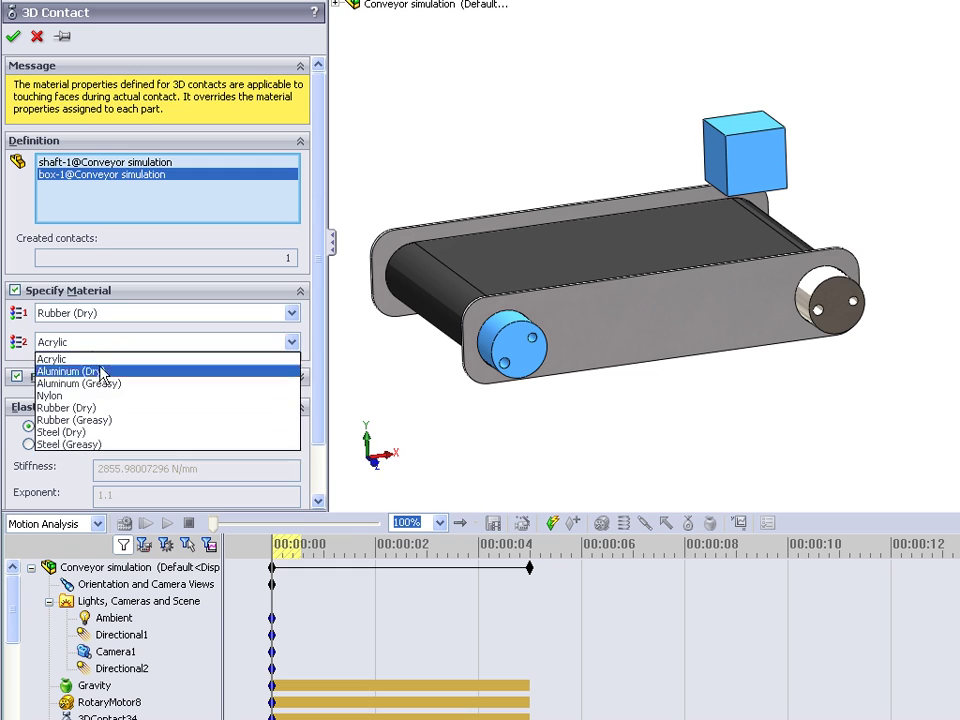
pyautogui.click(105, 405)
pyautogui.click(11, 40)
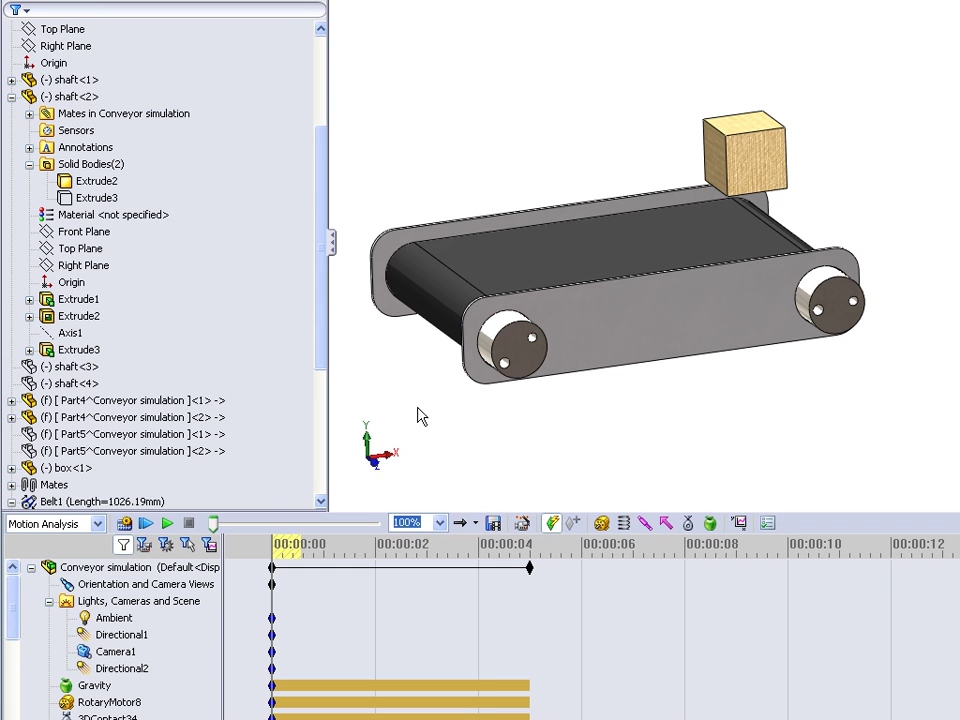
# Add a 3D contact between the box and the belt, with Acrylic for both materials and friction turned off
pyautogui.click(689, 524)
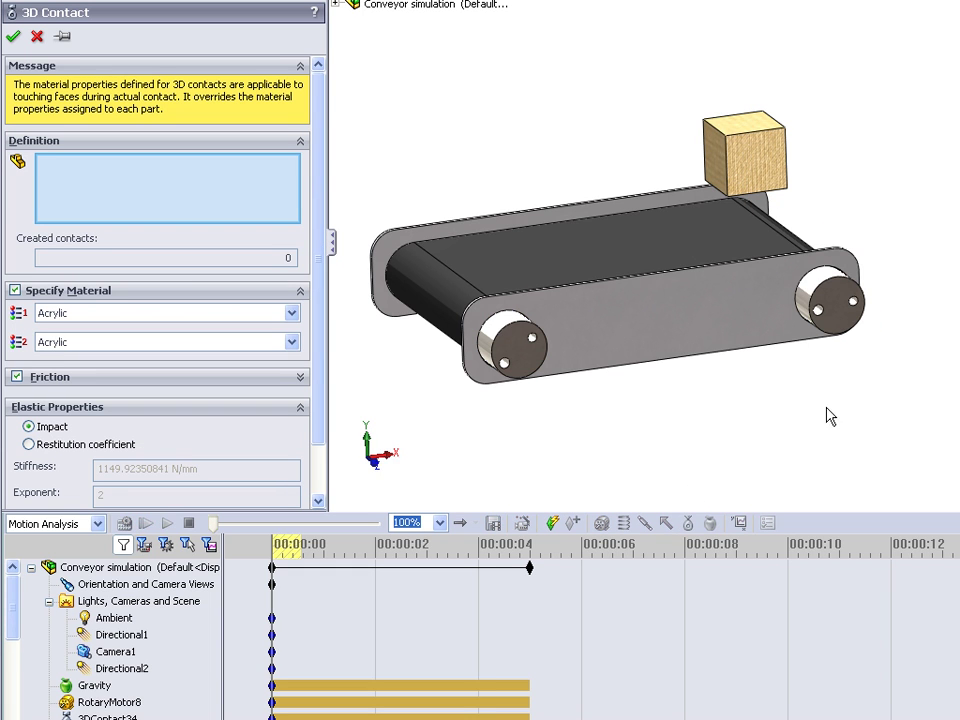
pyautogui.click(779, 179)
pyautogui.click(700, 247)
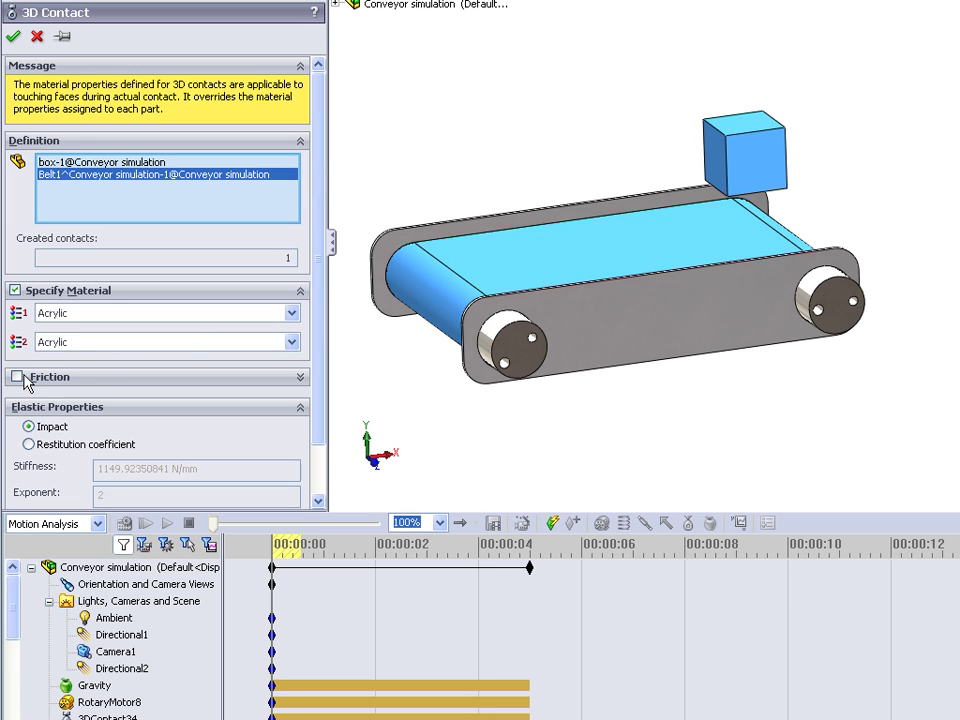
pyautogui.click(14, 38)
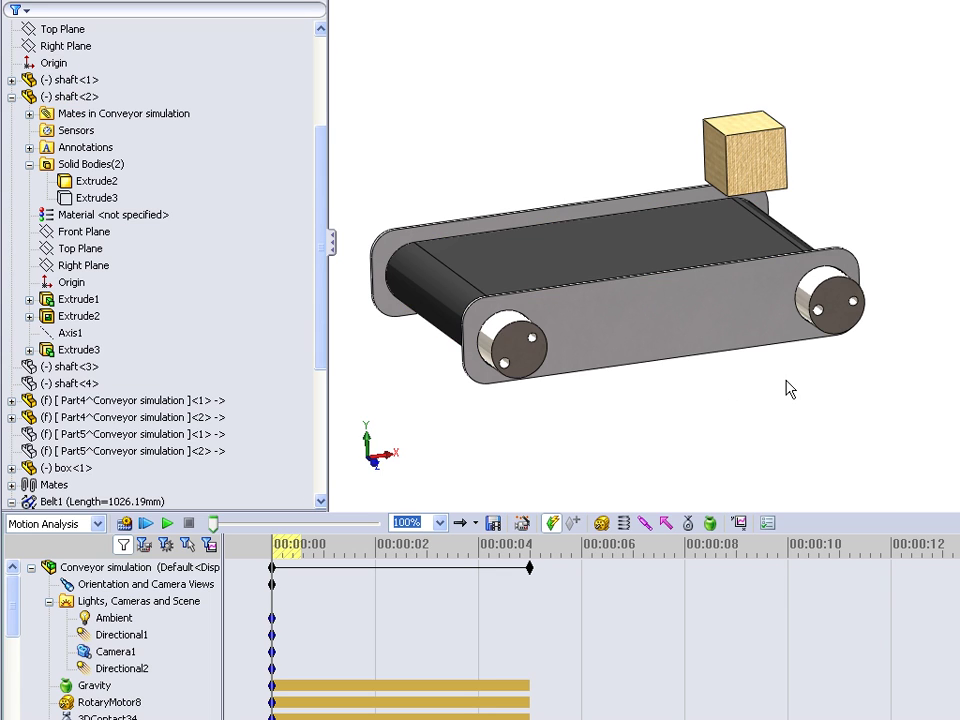
# Calculate the motion study with the added 3D contacts, play back the box's motion on the conveyor and stop the playback
pyautogui.hotkey('ctrl', '1')
pyautogui.click(840, 203)
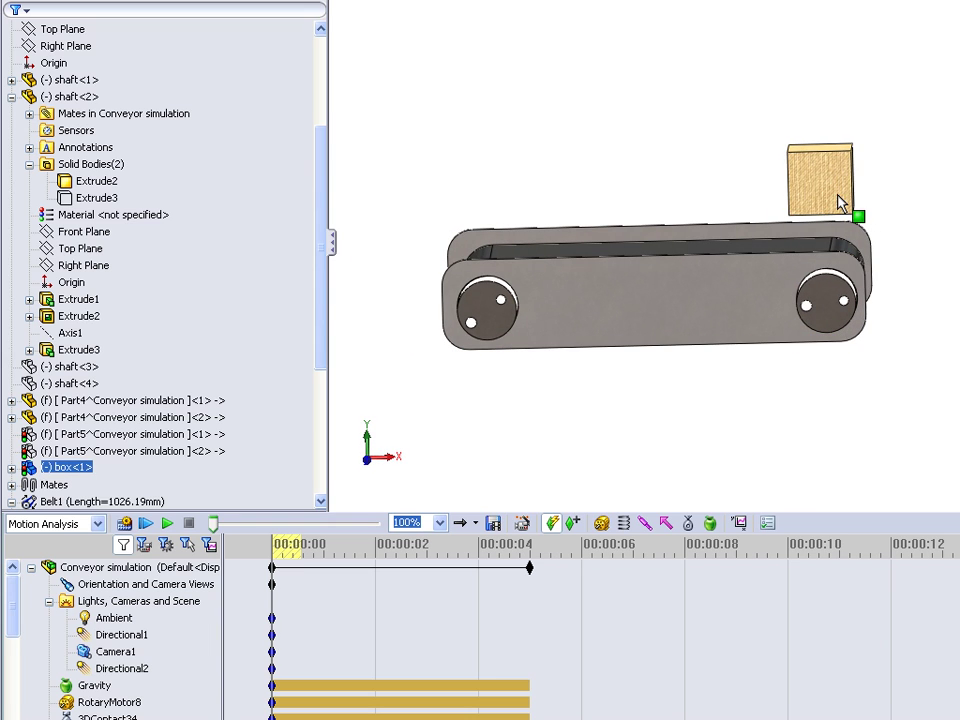
pyautogui.click(681, 430)
pyautogui.moveTo(681, 430); pyautogui.dragTo(737, 489, button='middle')
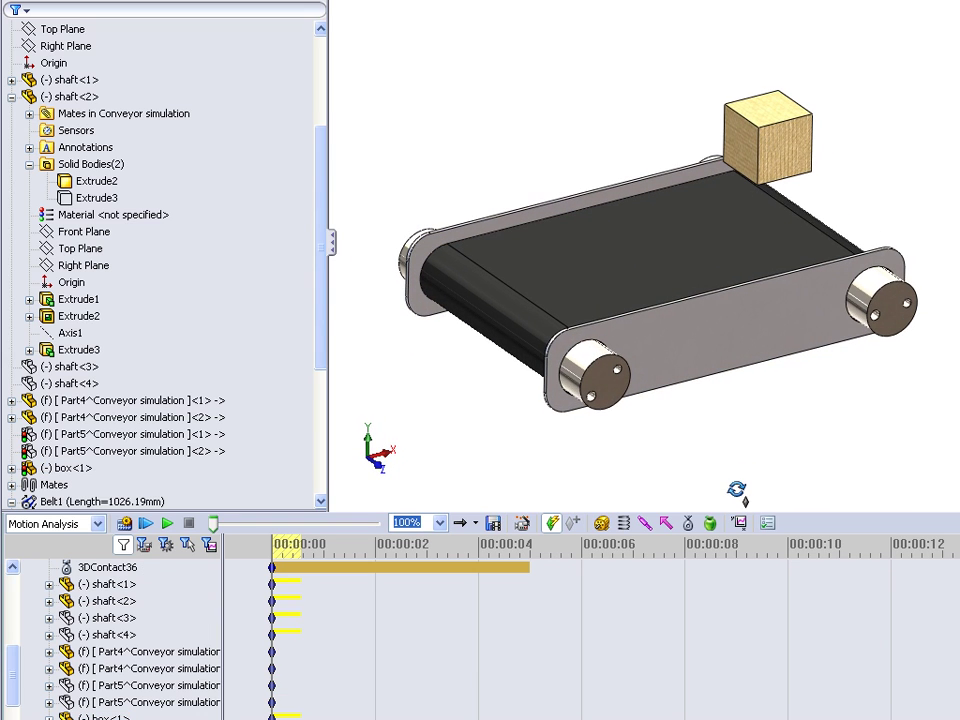
pyautogui.click(425, 570)
pyautogui.click(128, 525)
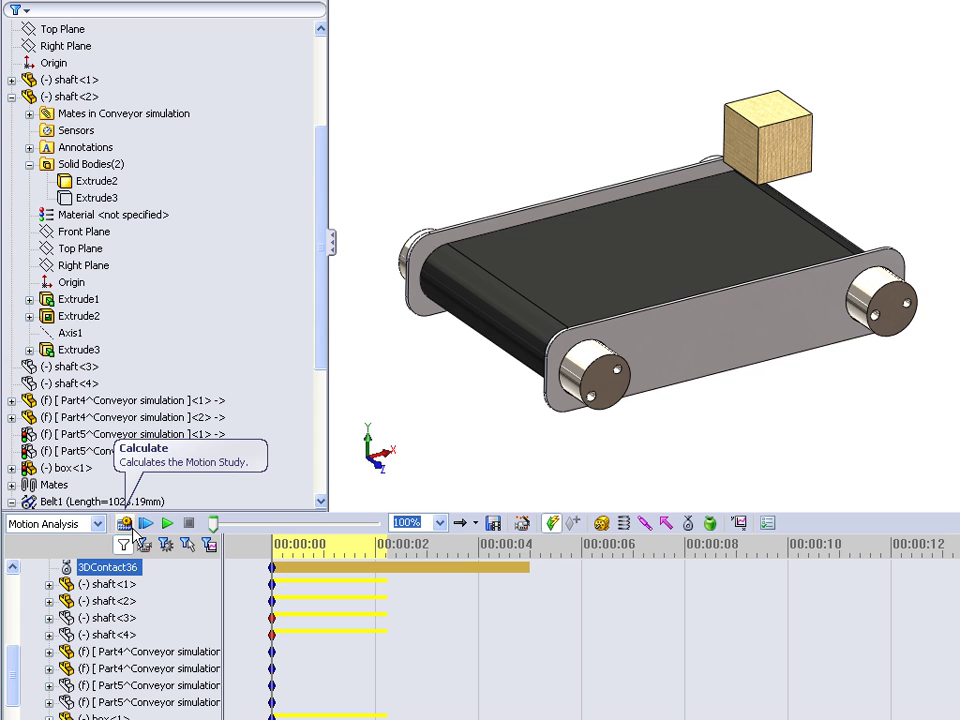
pyautogui.click(167, 523)
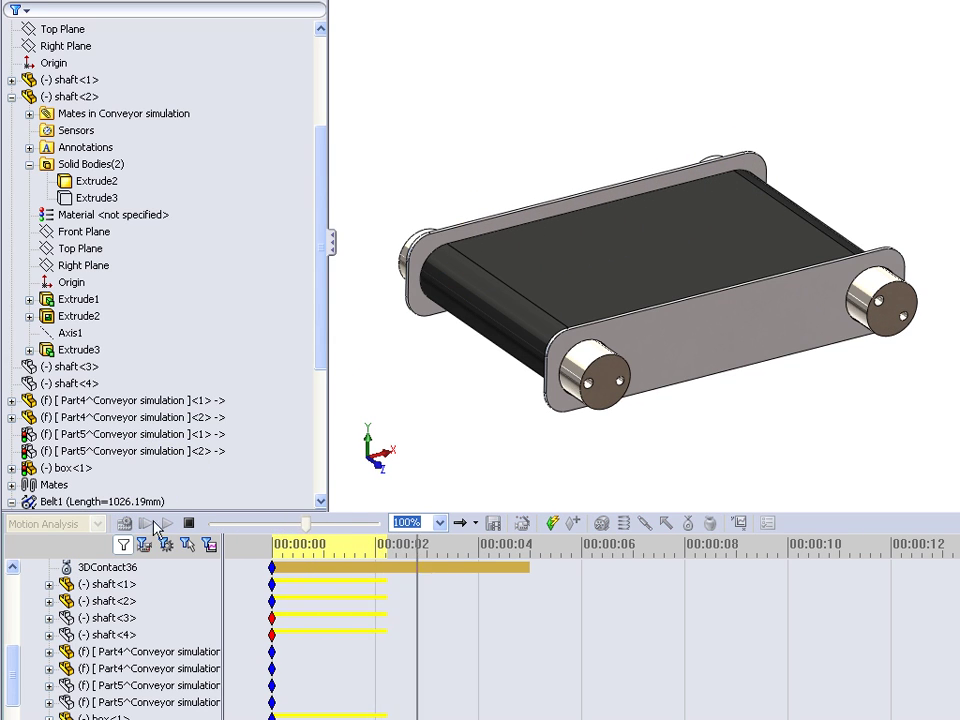
pyautogui.click(187, 524)
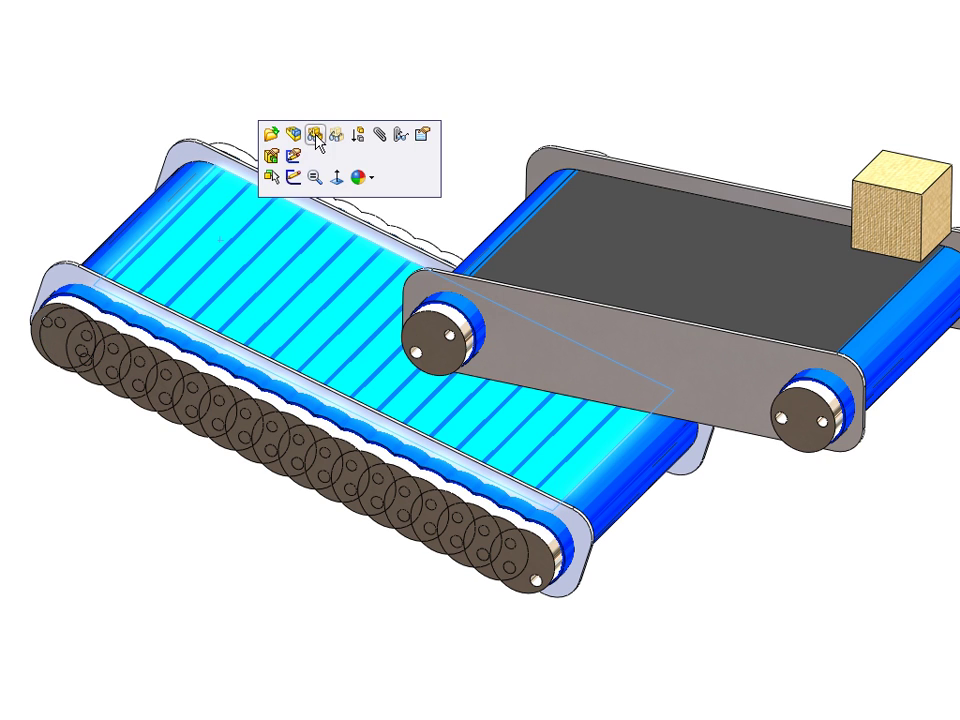
# Hide the belt covering the row of rollers on the lower, multi-roller conveyor
pyautogui.click(316, 136)
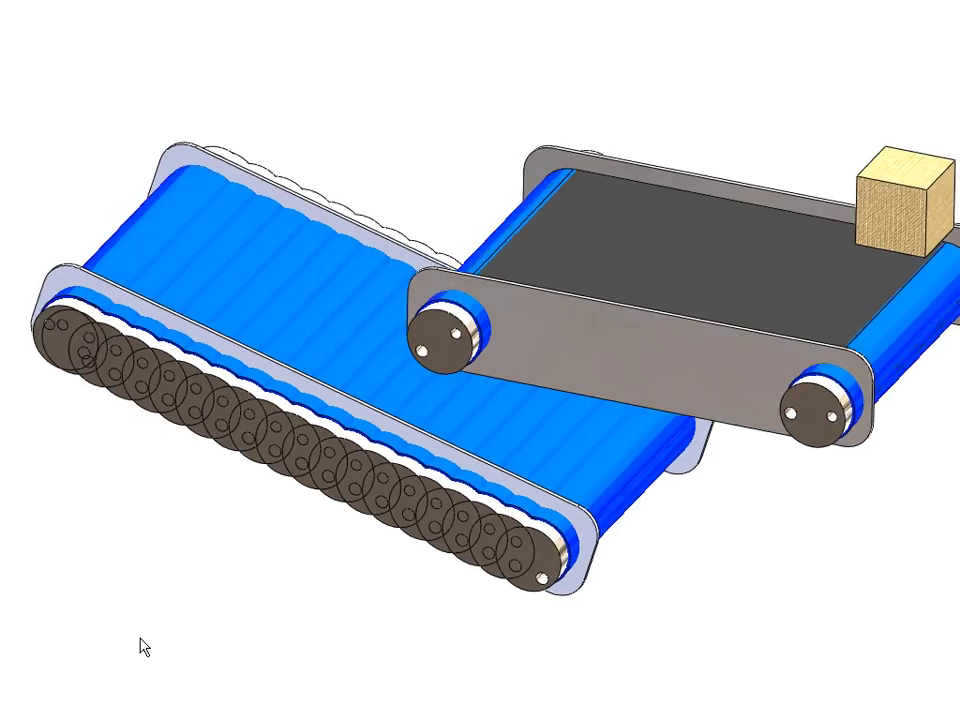